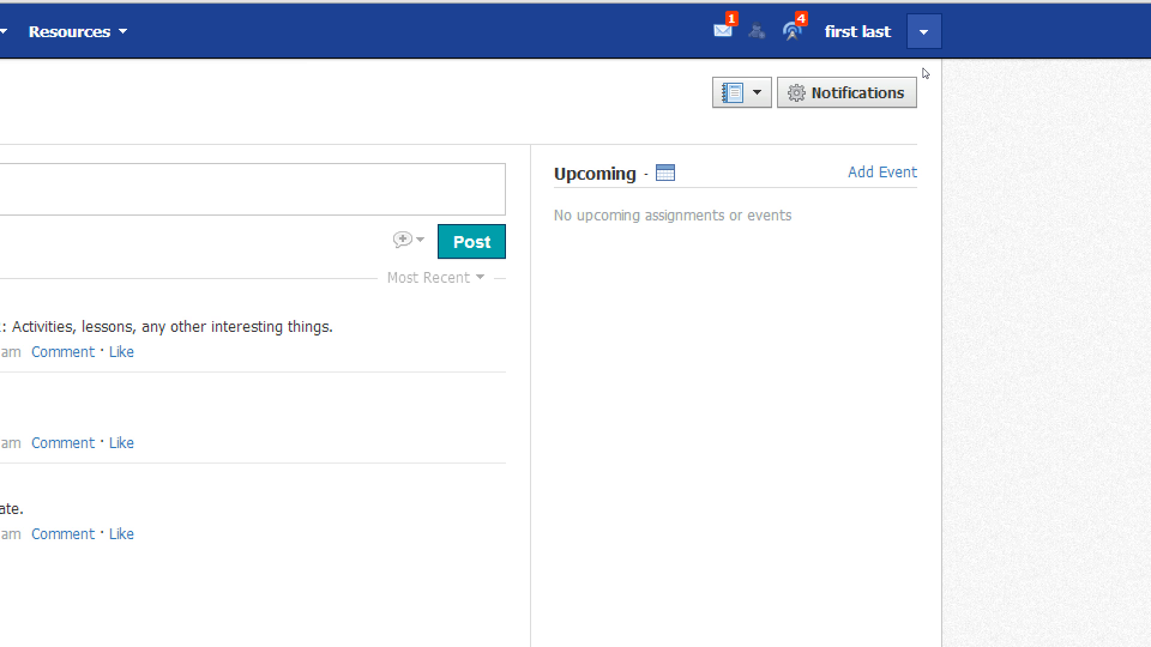
- Review the account's notification options and text message settings, leave them unchanged, and return to the course page
click(924, 32)
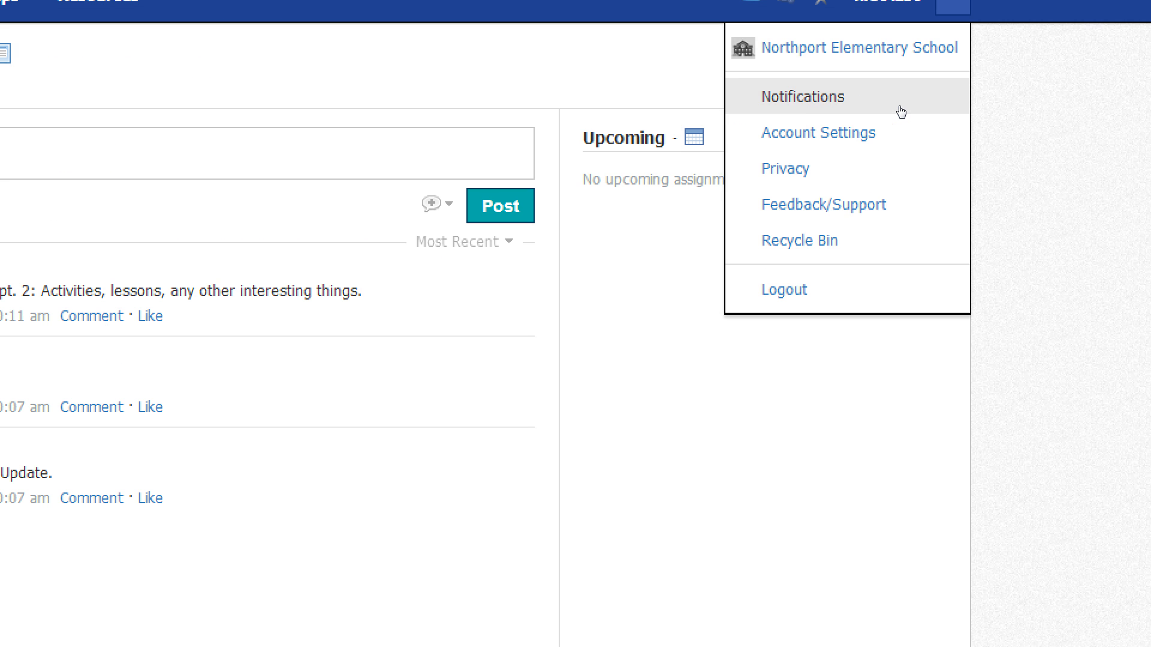
click(900, 112)
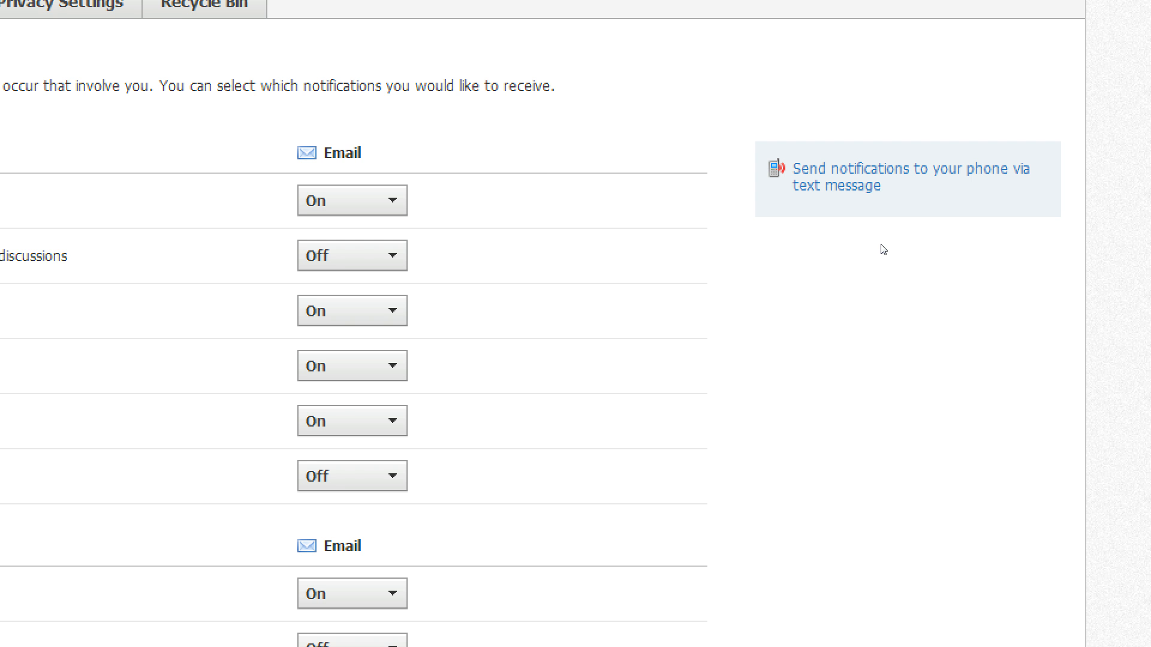
click(854, 183)
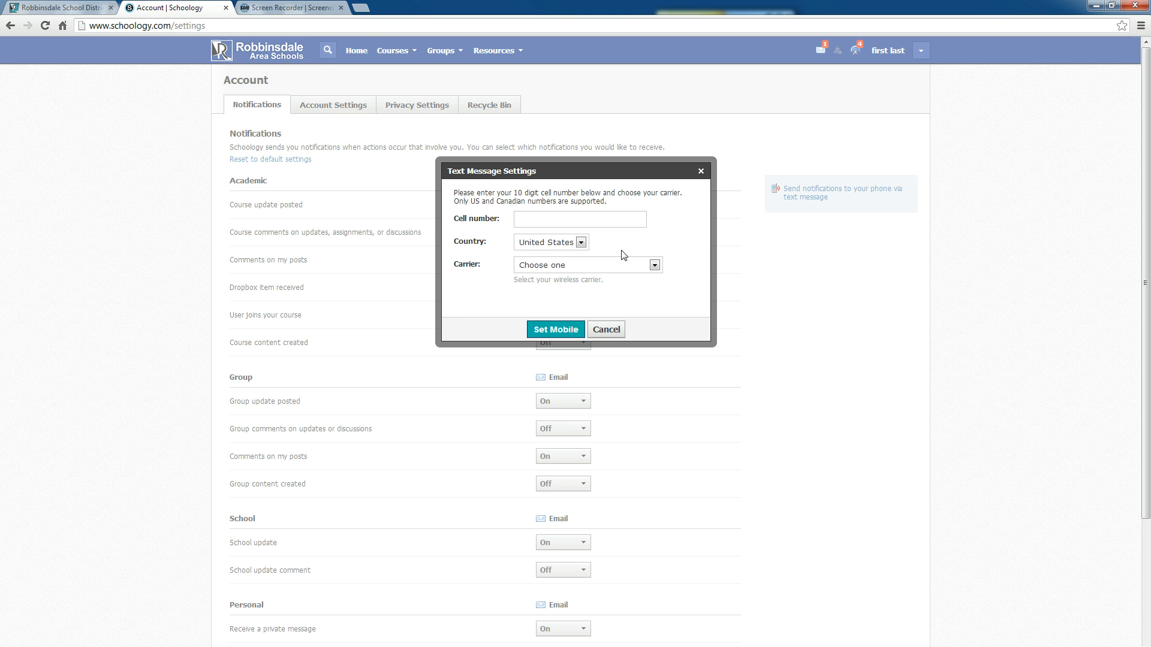
click(607, 330)
click(11, 26)
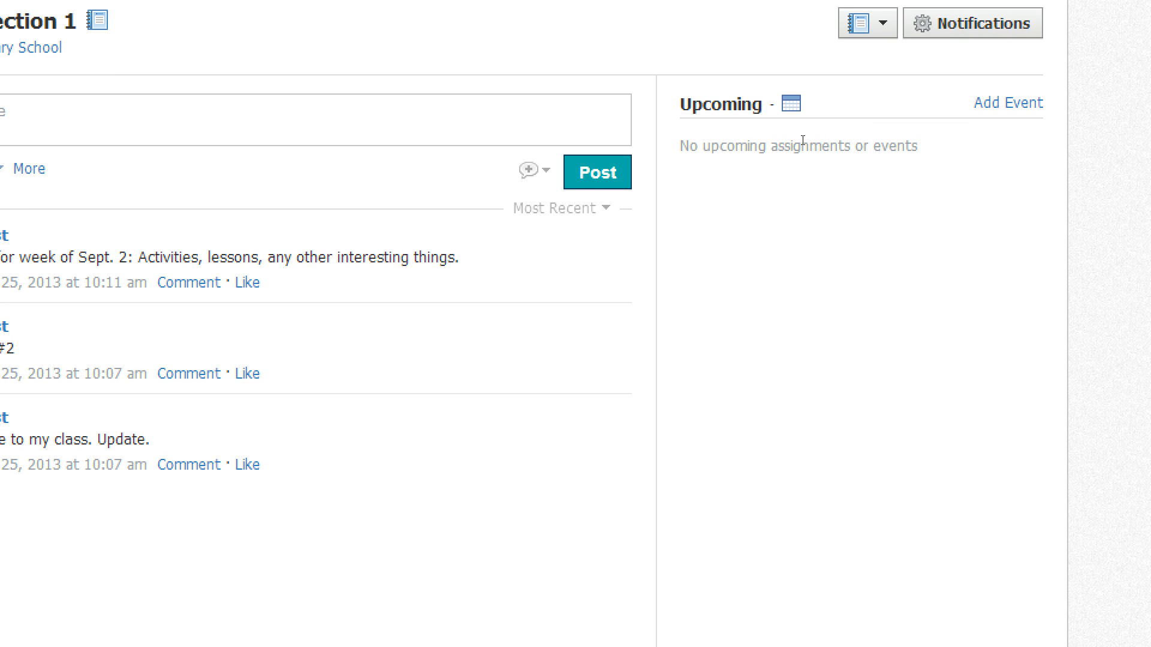
- View the course's monthly calendar of upcoming events, look at the April 5 cell, and close the calendar
click(791, 104)
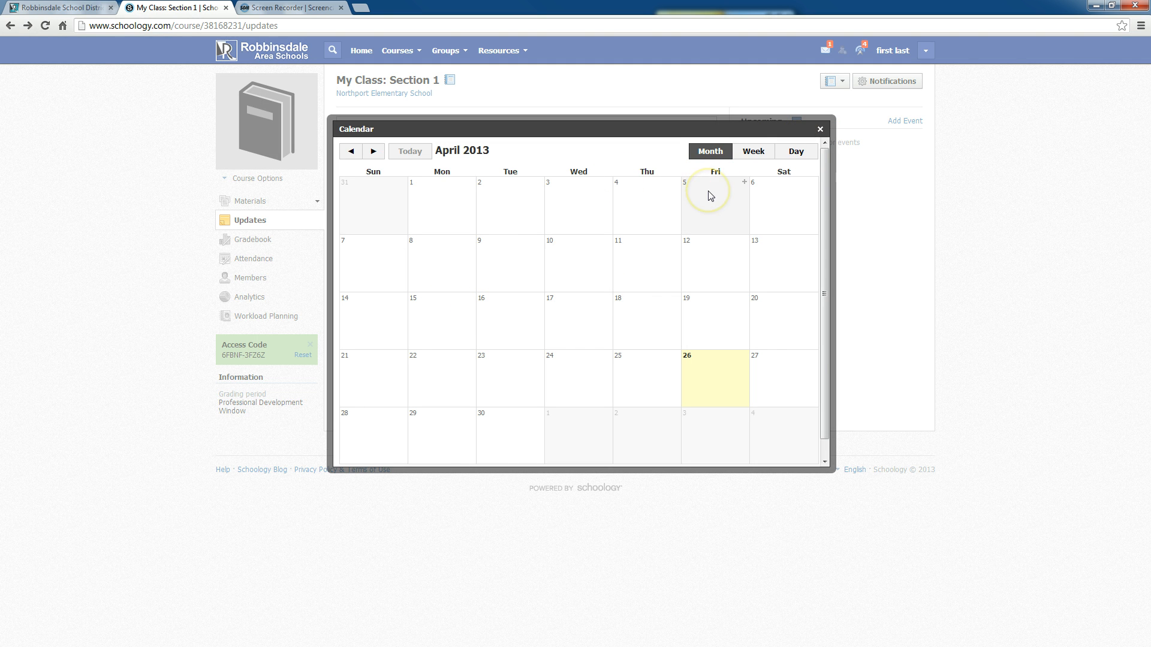
click(740, 192)
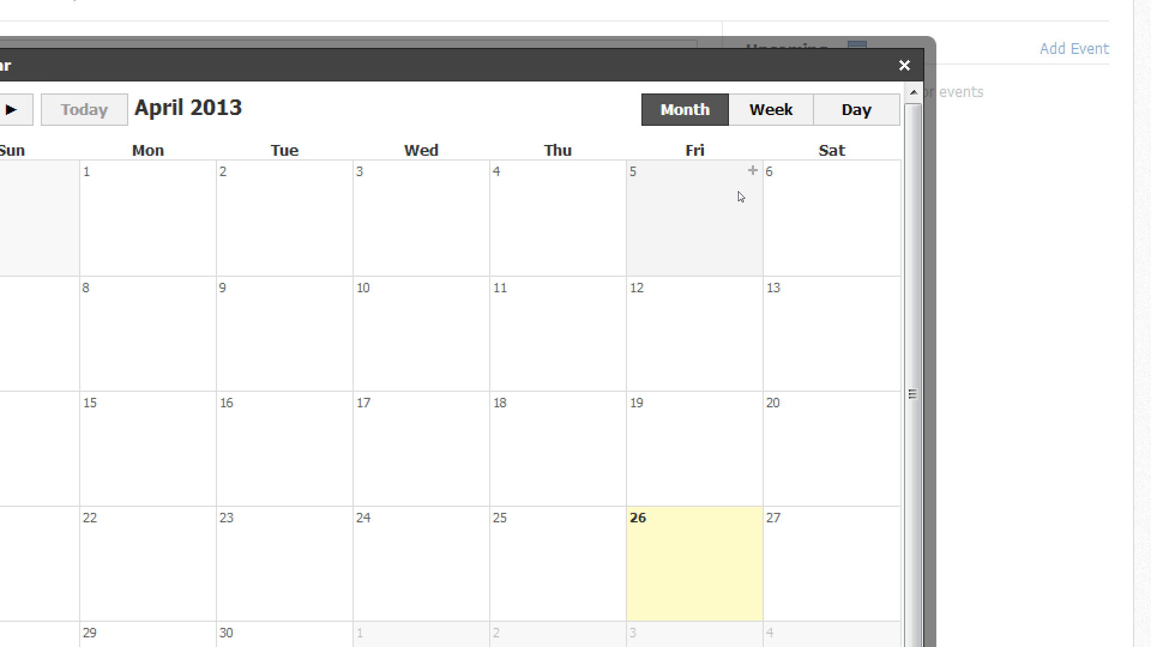
click(904, 76)
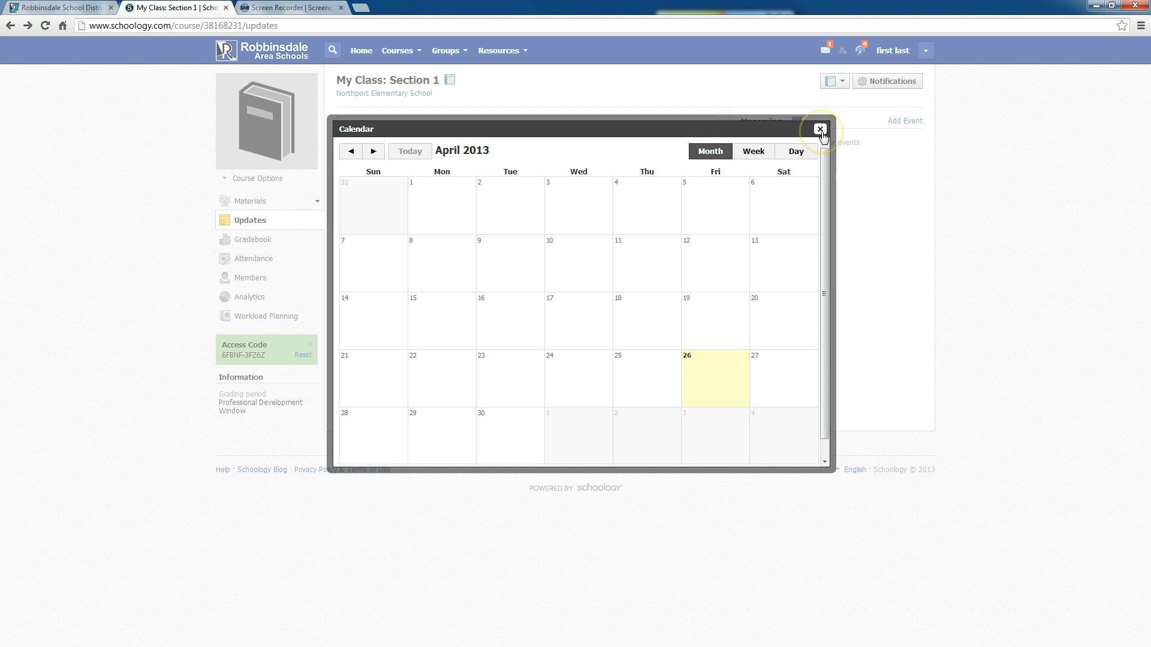
click(820, 130)
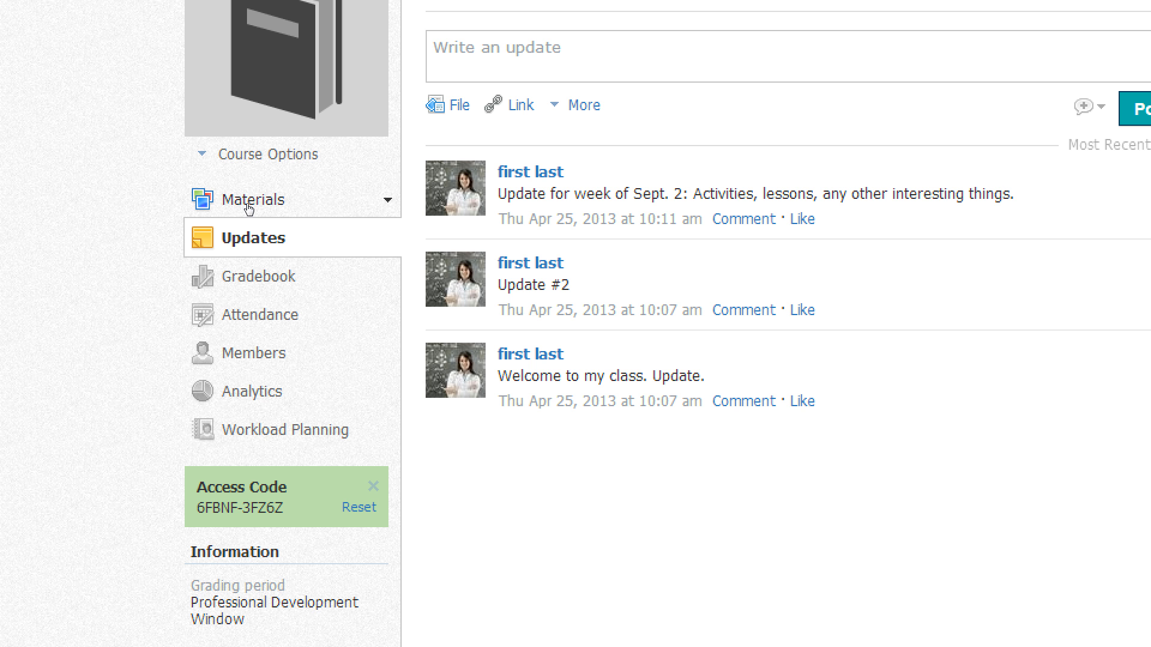
- Start a page/text block titled "Title" in the Course Resources folder of the course materials
click(248, 205)
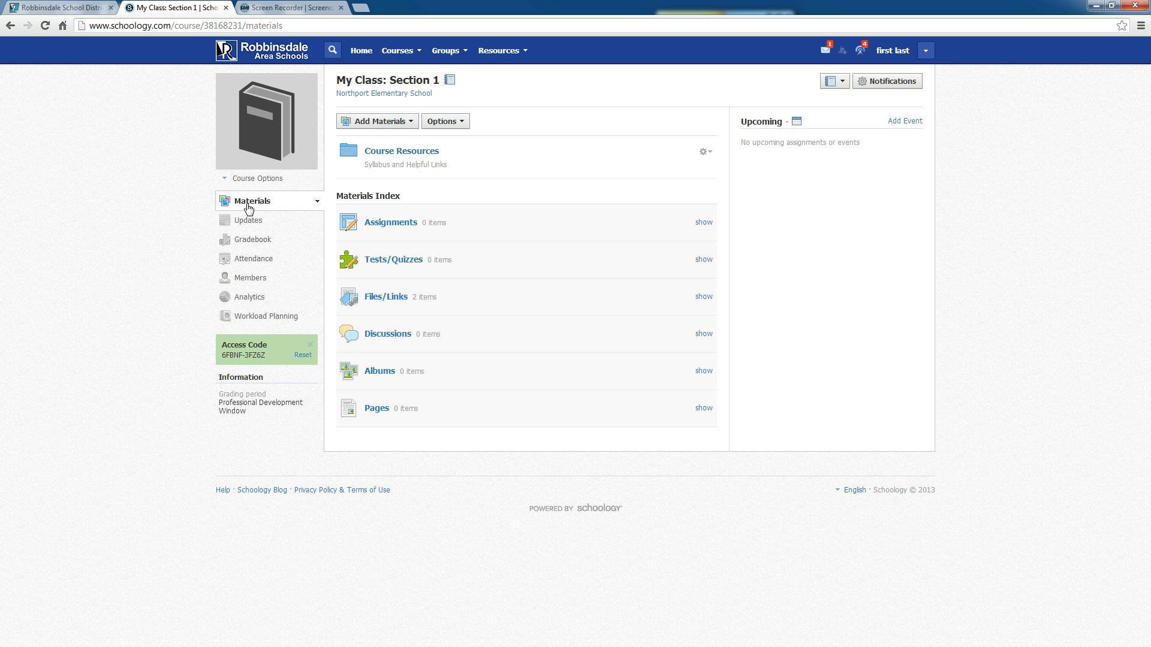
click(393, 158)
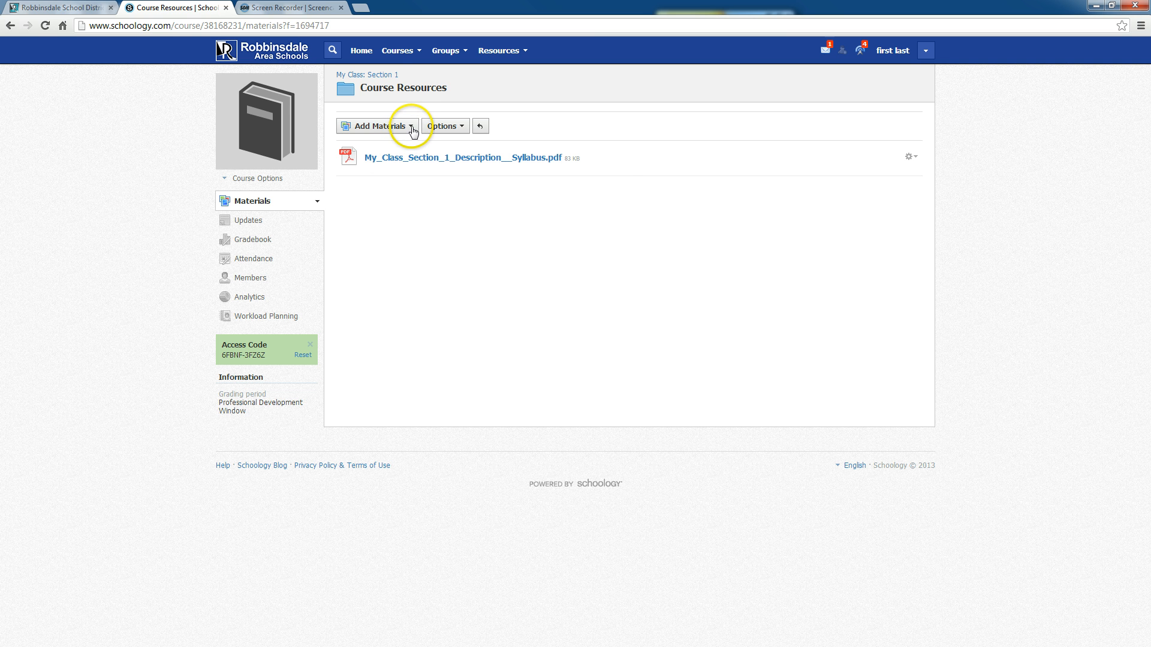
click(413, 129)
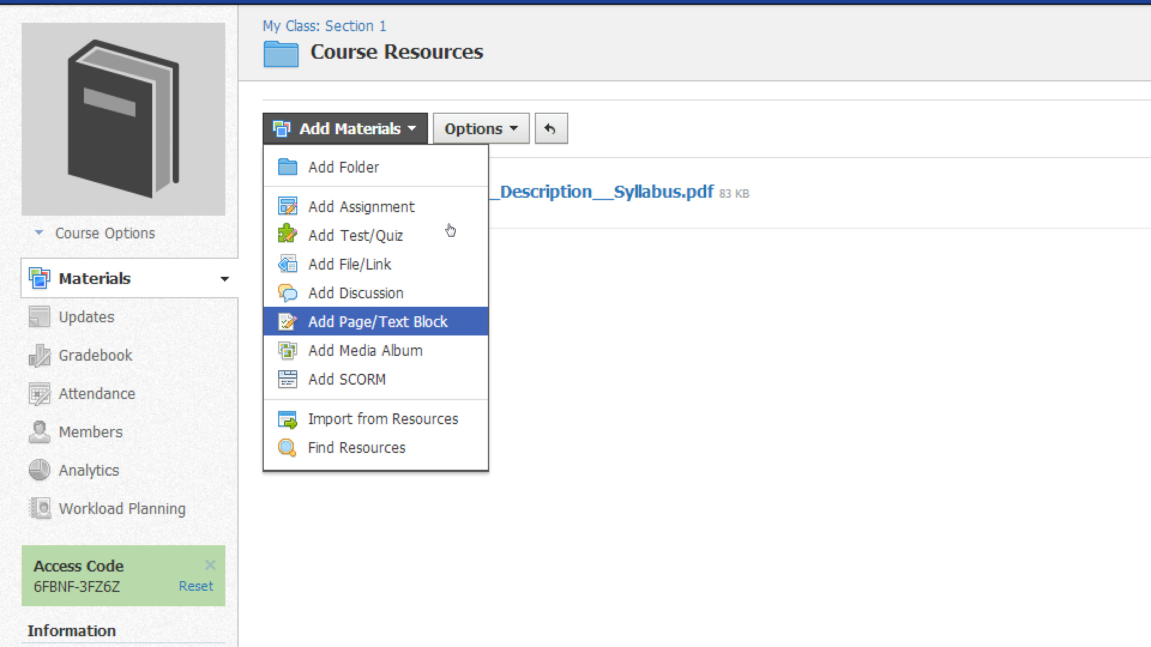
click(450, 325)
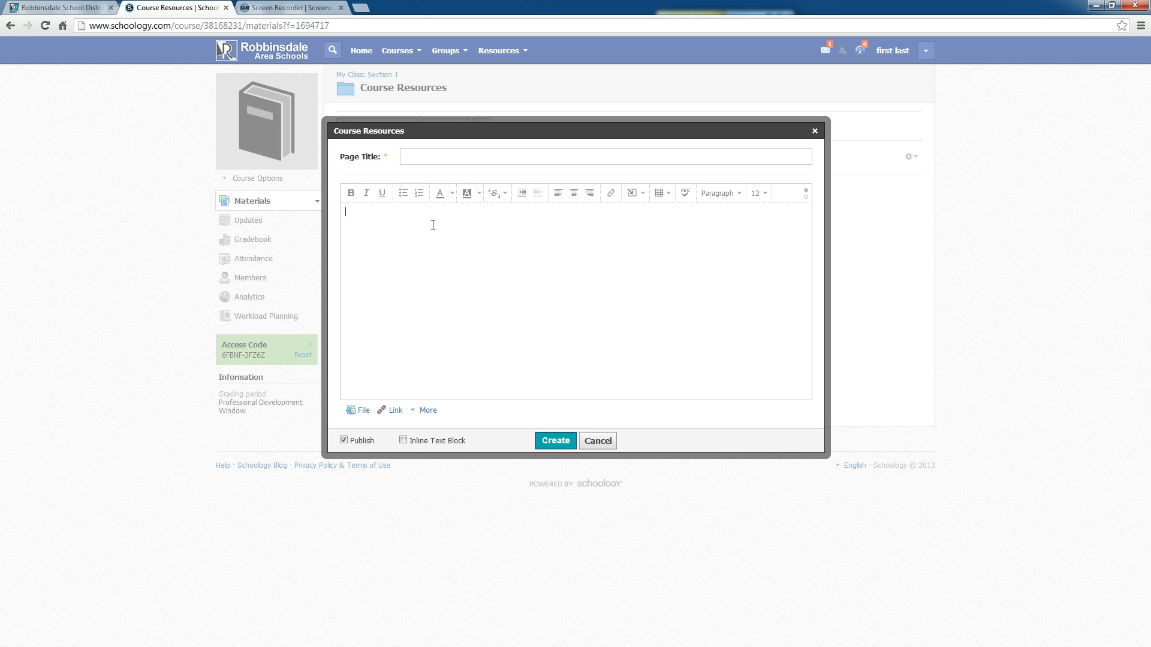
click(416, 157)
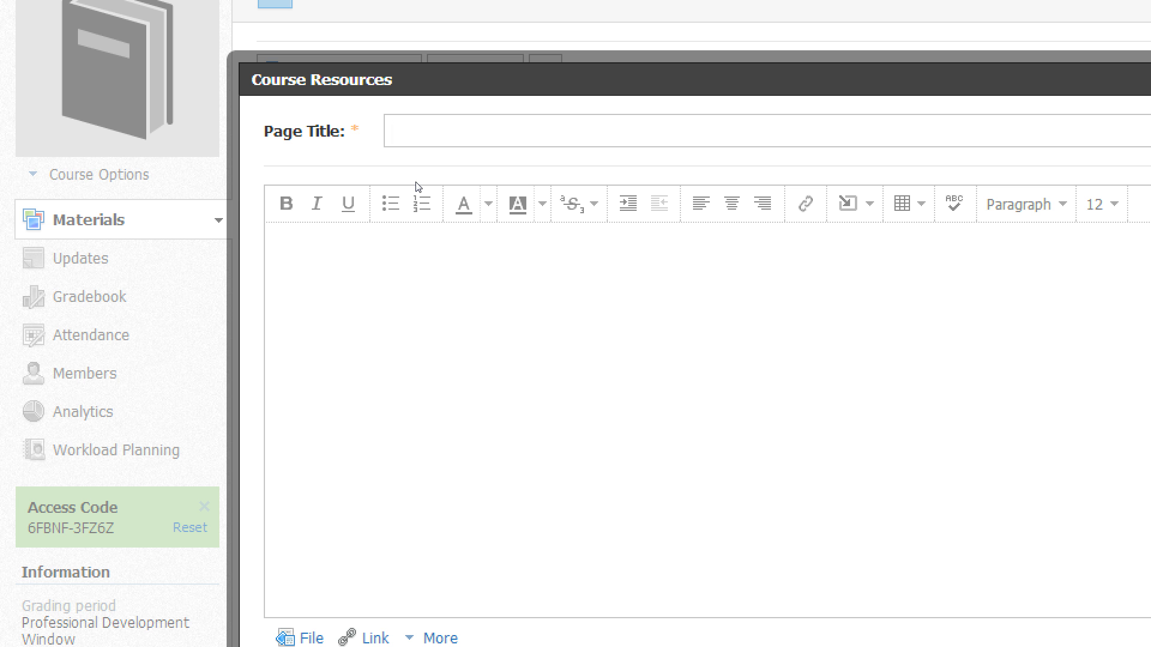
text(Title)
key(BackSpace)
key(BackSpace)
key(BackSpace)
key(BackSpace)
text(itle)
- Fill the page body with four lines of filler text beginning with "Text" and create it as an inline text block
click(368, 216)
text(Tex)
key(BackSpace)
text(xtjkklajsdfkljsdfkljasdfkljasdf)
key(Return)
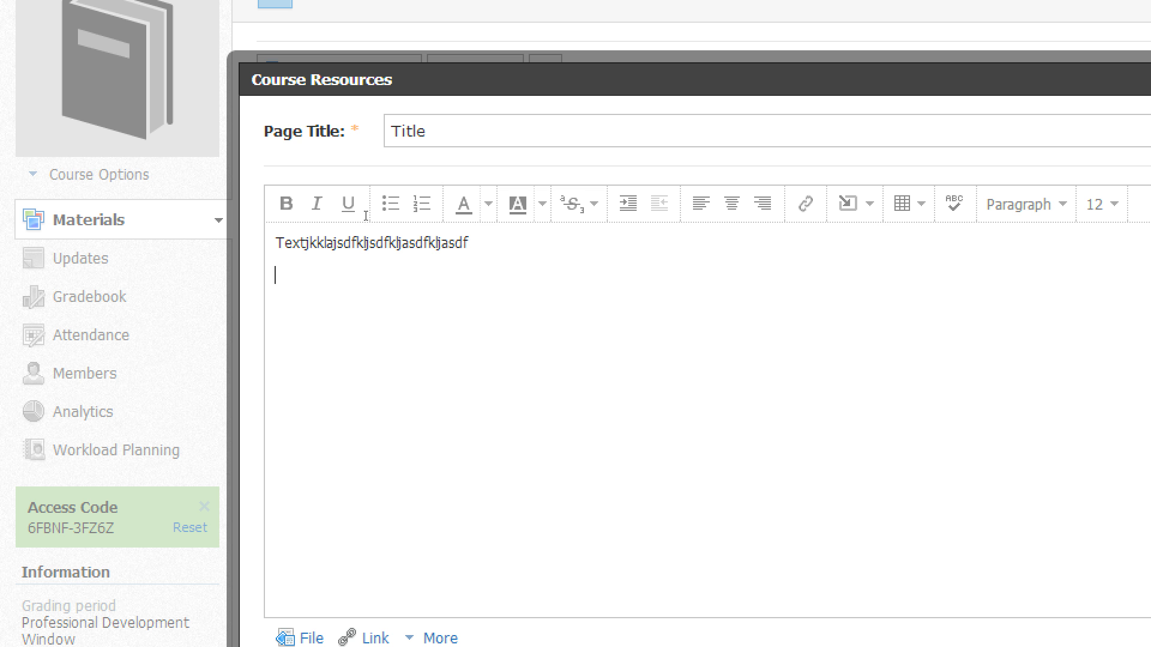
text(kljasdfjkasdfkljklasdfjasdfkljsdfakl)
key(Return)
text(kljasdfkljdfaskljsdfkajlsdfakljasdfklsdf)
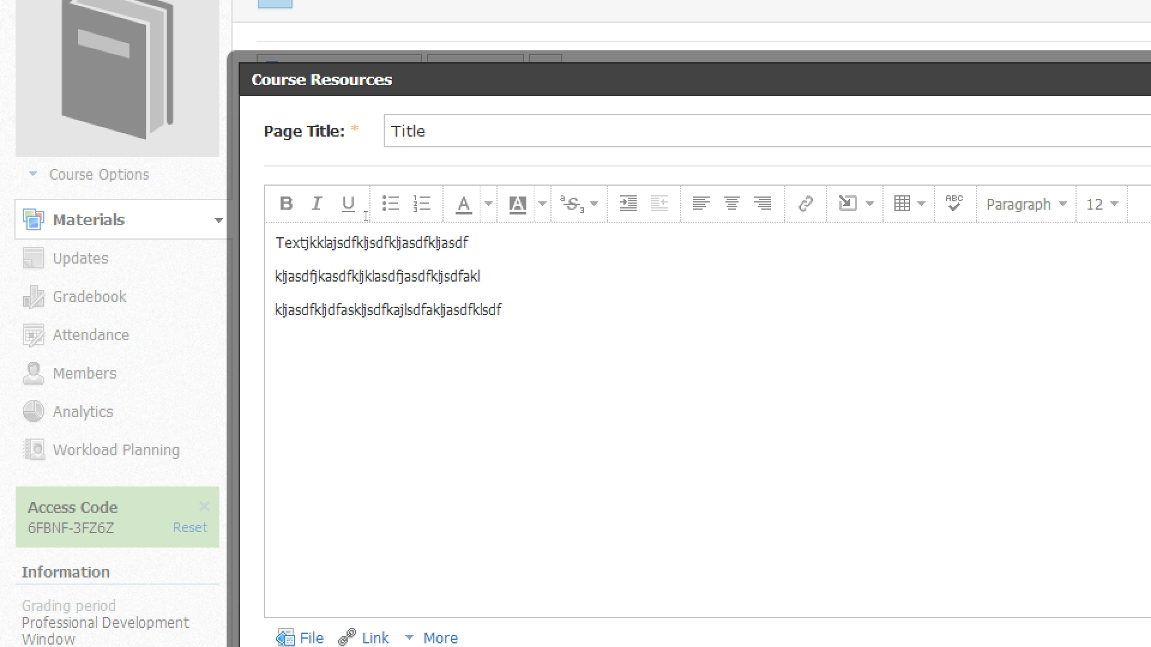
key(Return)
text(kjaklsdfjklasdfjkldfjsdfakljklsdf)
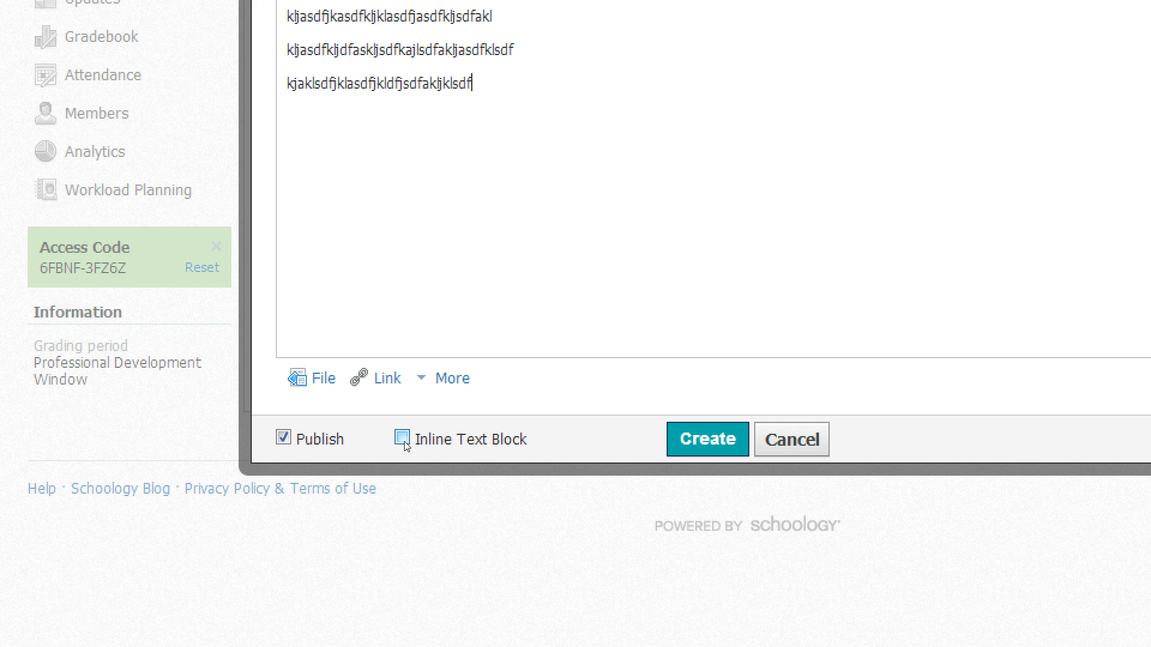
click(404, 442)
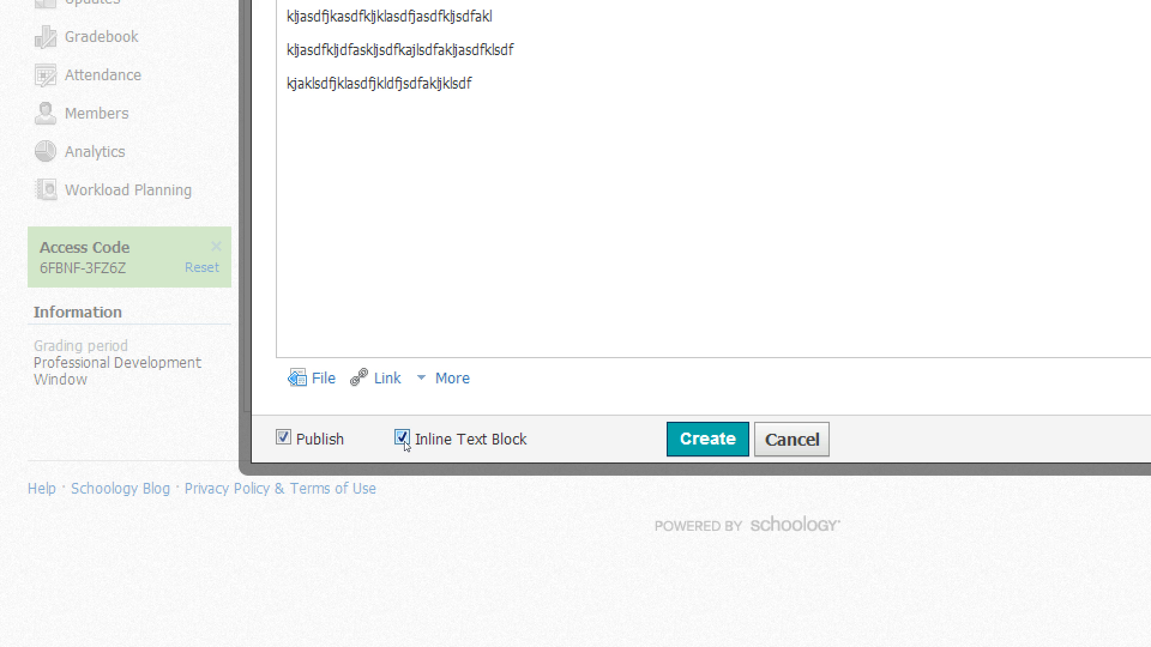
click(708, 439)
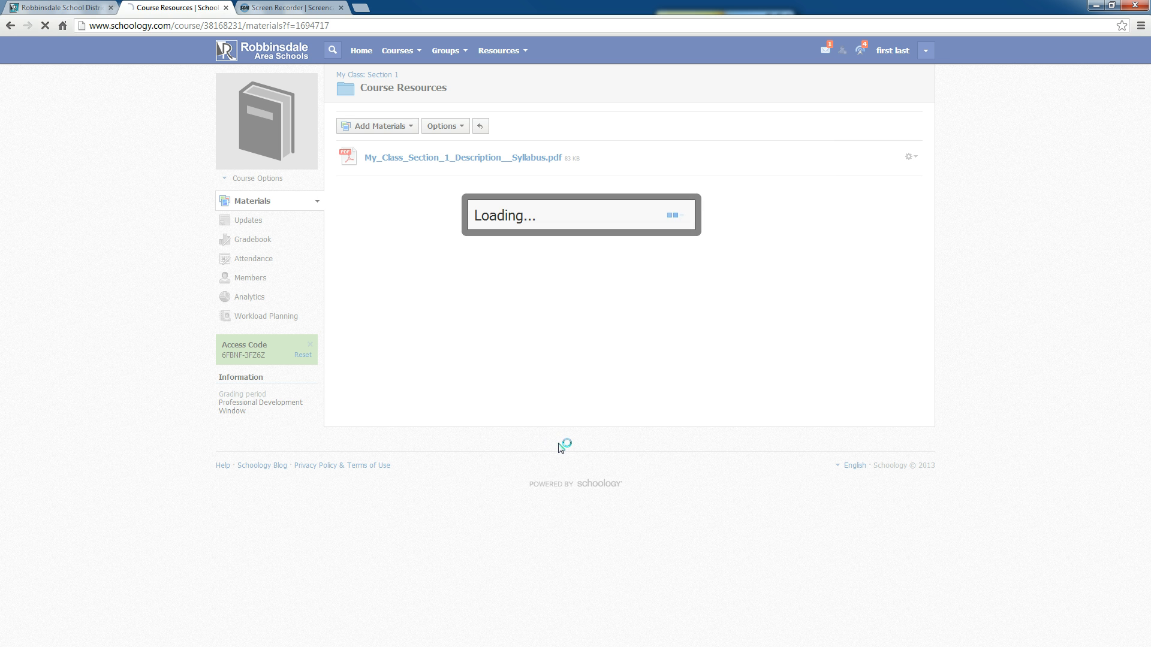